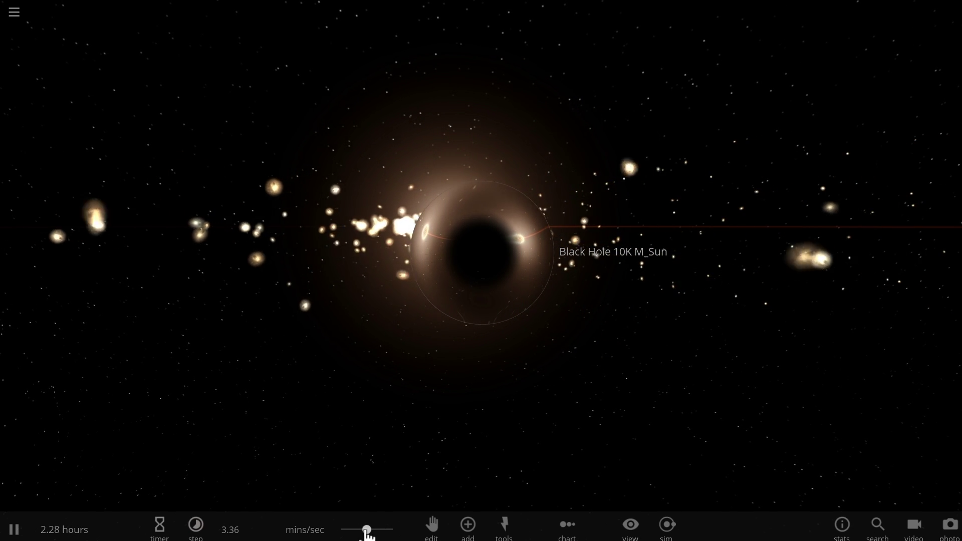
Step: Nudge the mins/sec speed slider right so the star cluster runs slightly faster
{"action": "left_click_drag", "start_coordinate": [367, 532], "coordinate": [368, 533]}
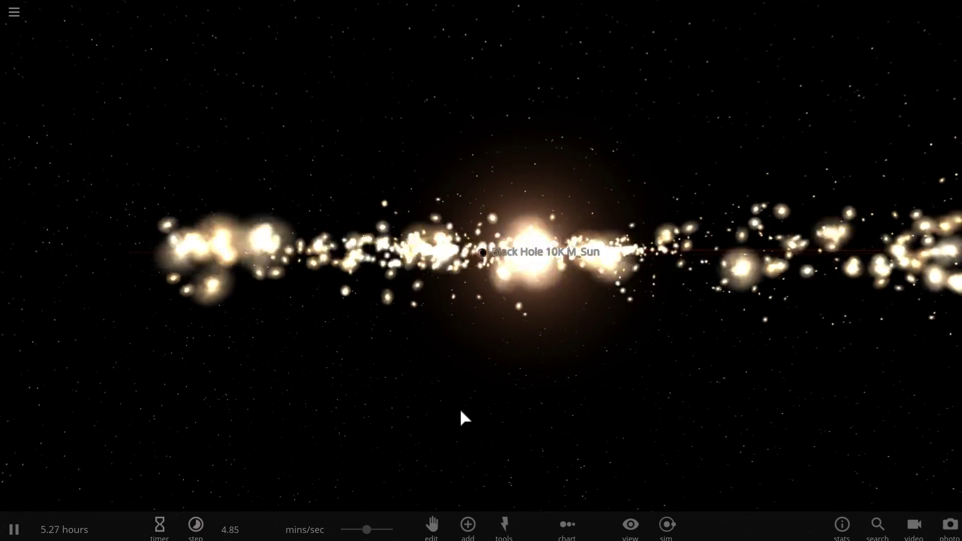
Step: Zoom the view in toward the black hole
{"action": "scroll", "coordinate": [467, 397], "scroll_direction": "up", "scroll_amount": 5}
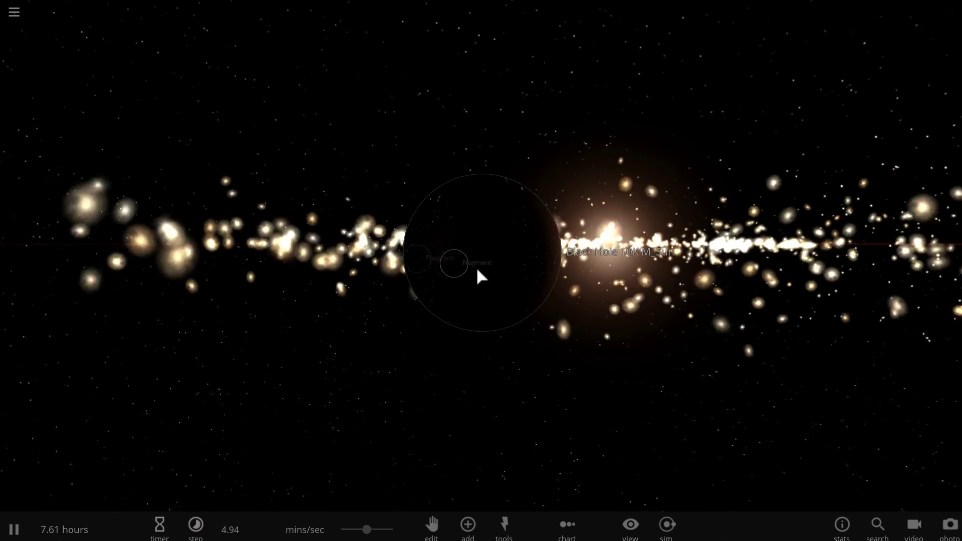
{"action": "scroll", "coordinate": [496, 273], "scroll_direction": "up", "scroll_amount": 3}
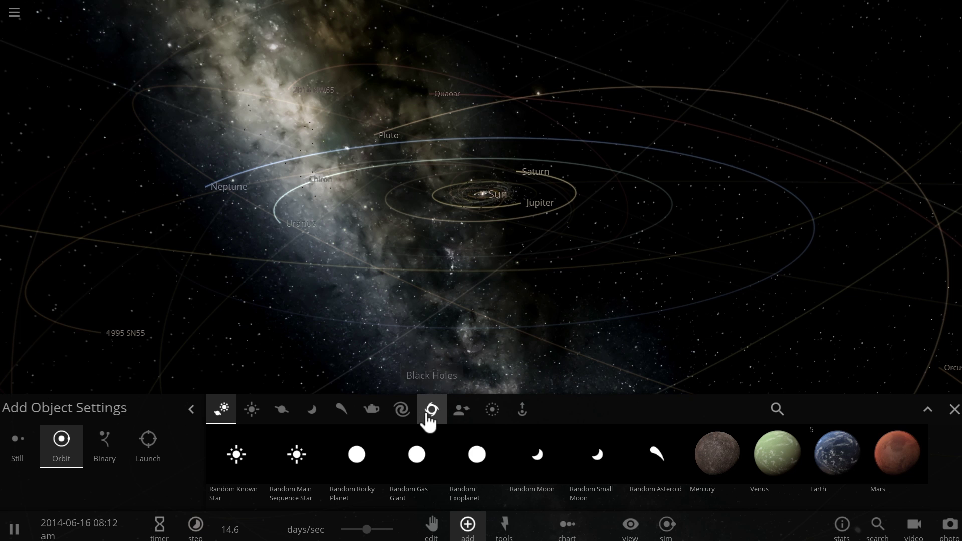
Step: Pick a supermassive black hole from the Black Holes category and add it near the Sun
{"action": "left_click", "coordinate": [429, 415]}
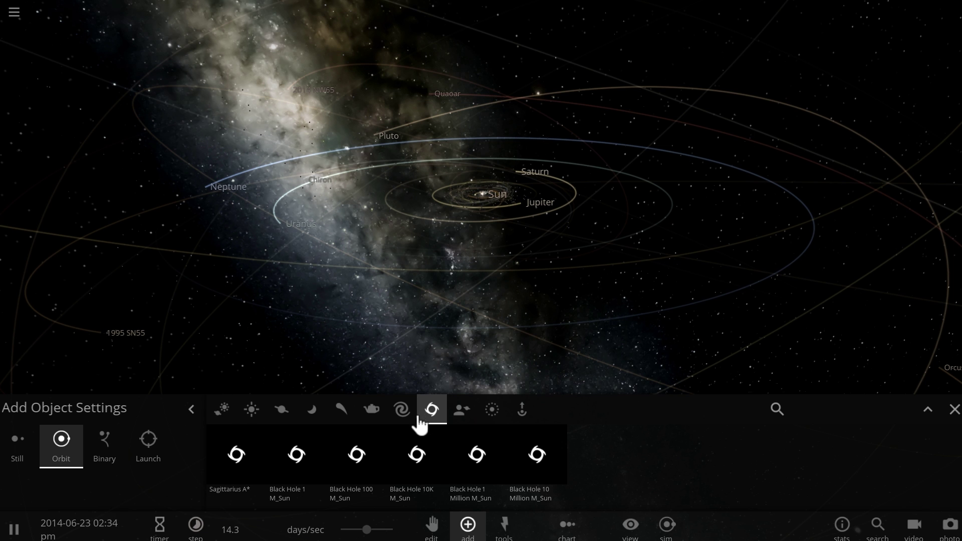
{"action": "left_click", "coordinate": [249, 463]}
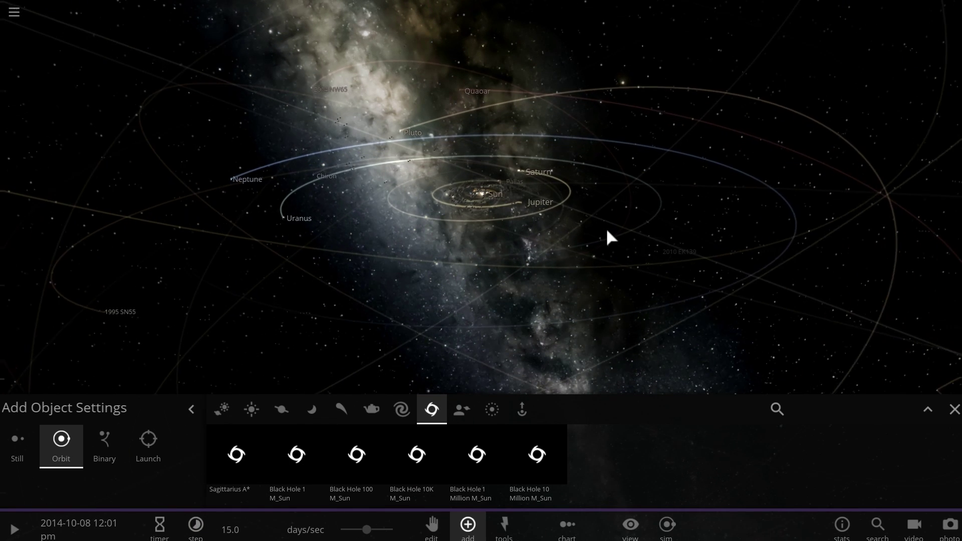
{"action": "right_click_drag", "start_coordinate": [607, 231], "coordinate": [569, 255]}
{"action": "scroll", "coordinate": [560, 239], "scroll_direction": "up", "scroll_amount": 3}
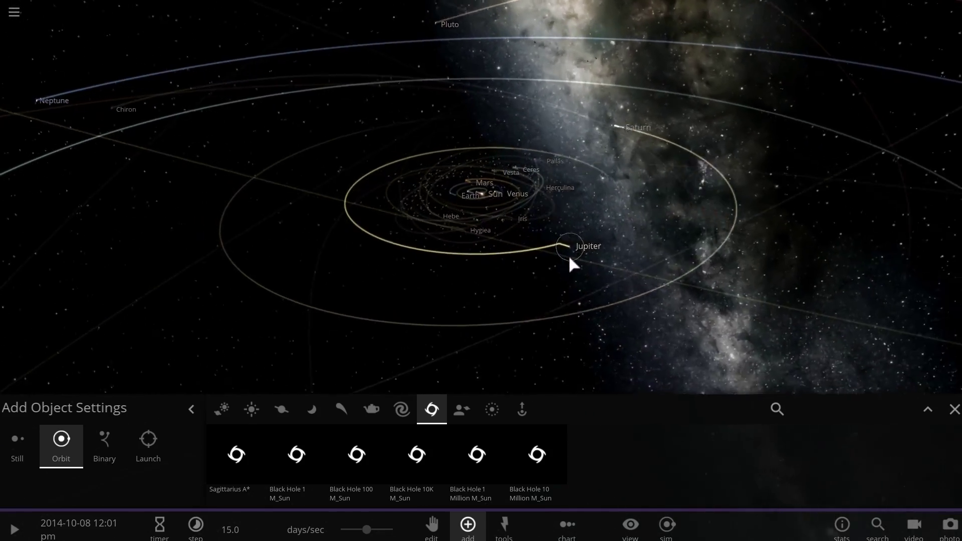
Step: Zoom out and rotate back toward the Milky Way to see TON 618's lensing
{"action": "scroll", "coordinate": [577, 254], "scroll_direction": "down", "scroll_amount": 5}
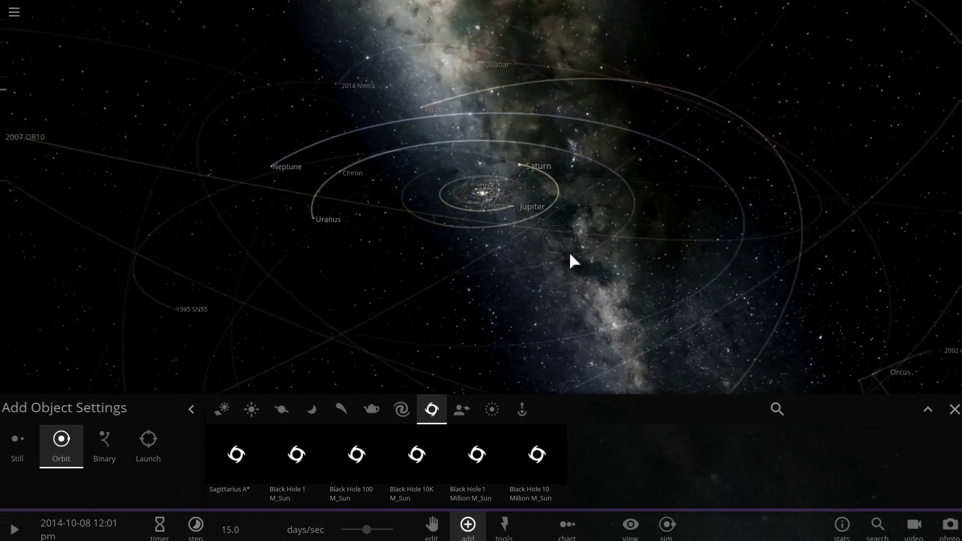
{"action": "scroll", "coordinate": [571, 257], "scroll_direction": "down", "scroll_amount": 5}
{"action": "scroll", "coordinate": [569, 251], "scroll_direction": "down", "scroll_amount": 5}
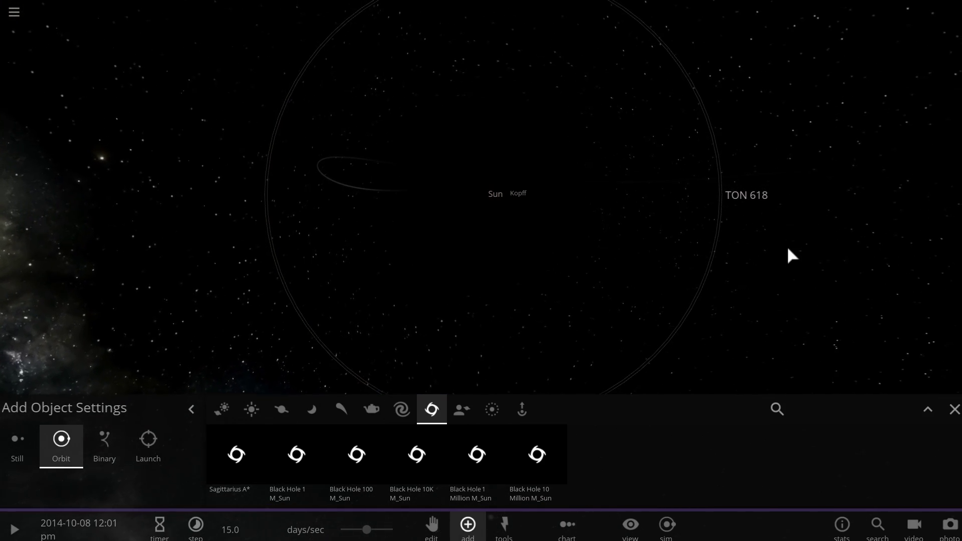
{"action": "right_click_drag", "start_coordinate": [788, 250], "coordinate": [618, 242]}
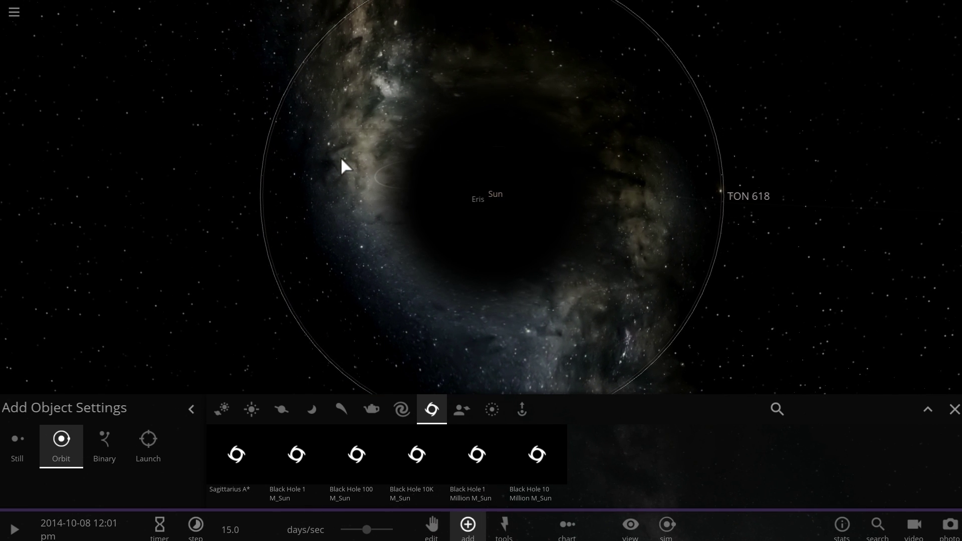
Step: Load the Milky Way simulation, show Sagittarius A*'s details, and zoom in on the Sun
{"action": "left_click", "coordinate": [26, 22]}
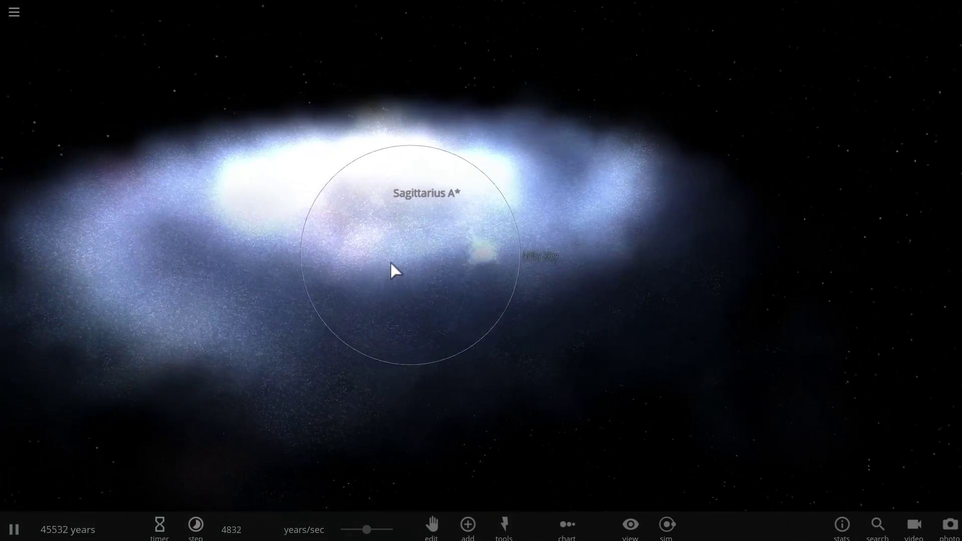
{"action": "scroll", "coordinate": [462, 249], "scroll_direction": "up", "scroll_amount": 3}
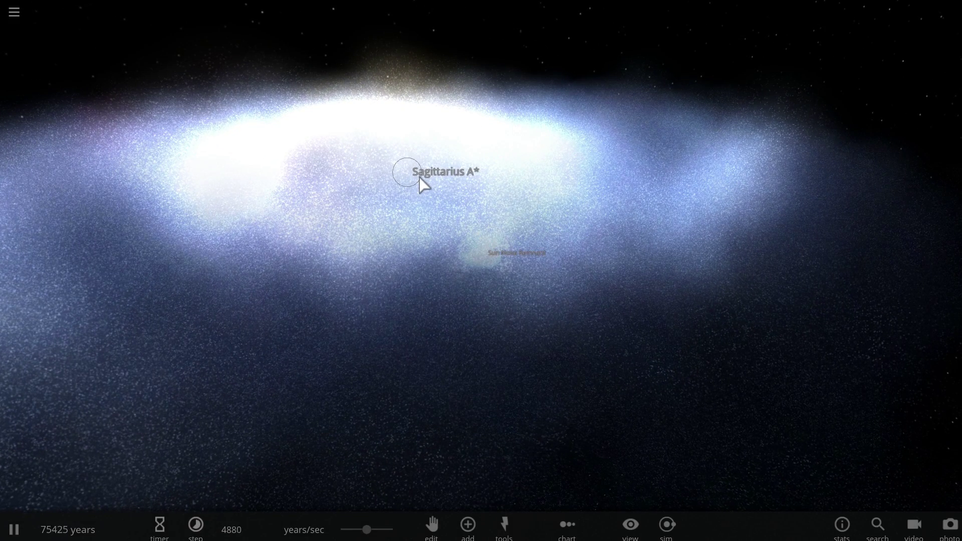
{"action": "left_click", "coordinate": [420, 178]}
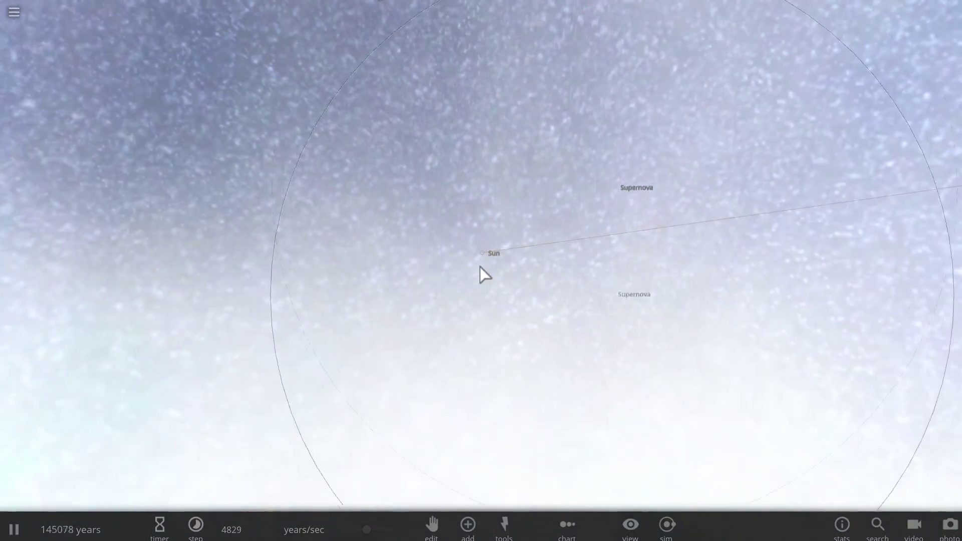
{"action": "scroll", "coordinate": [480, 266], "scroll_direction": "up", "scroll_amount": 5}
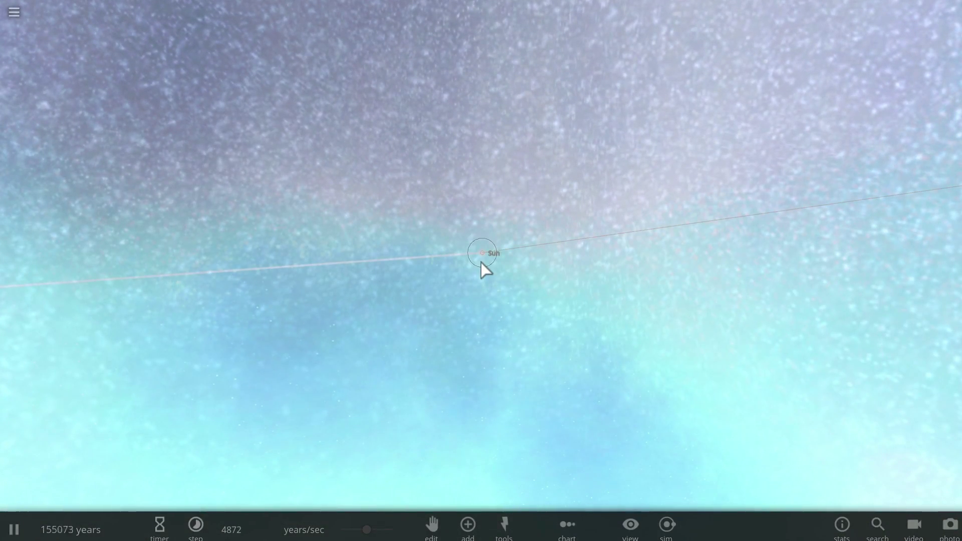
{"action": "scroll", "coordinate": [481, 261], "scroll_direction": "up", "scroll_amount": 3}
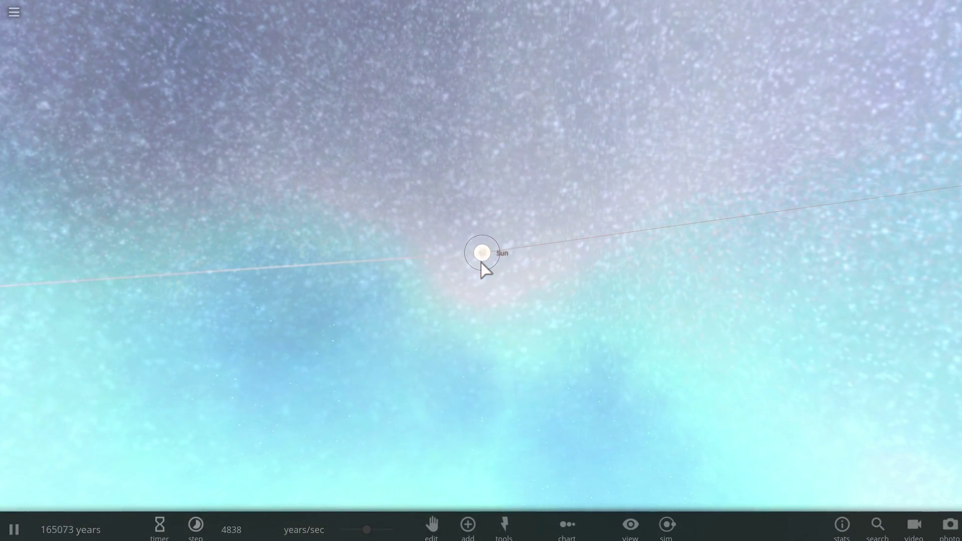
Step: Place an Earth in orbit around the Sun while paused, resume, and show Earth's details
{"action": "left_click_drag", "start_coordinate": [481, 262], "coordinate": [424, 262]}
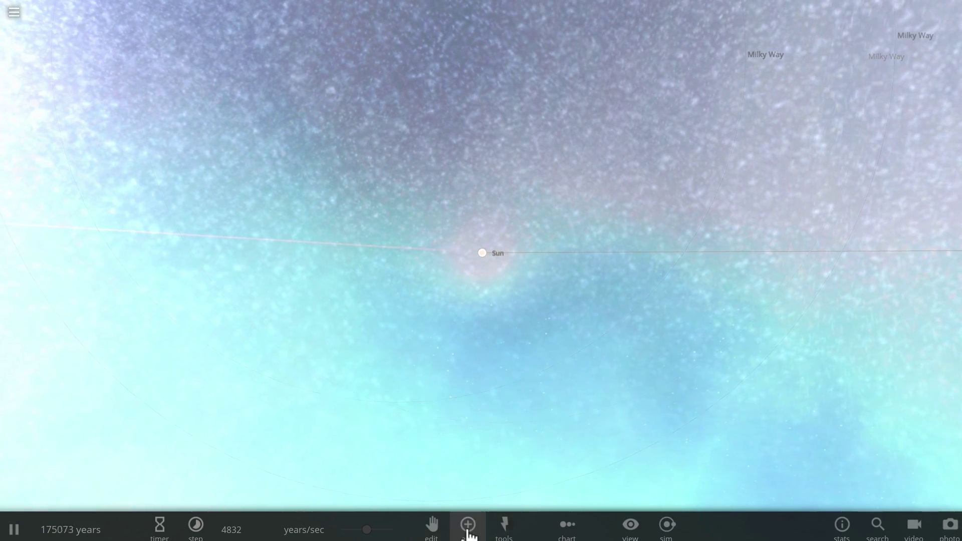
{"action": "left_click", "coordinate": [468, 524]}
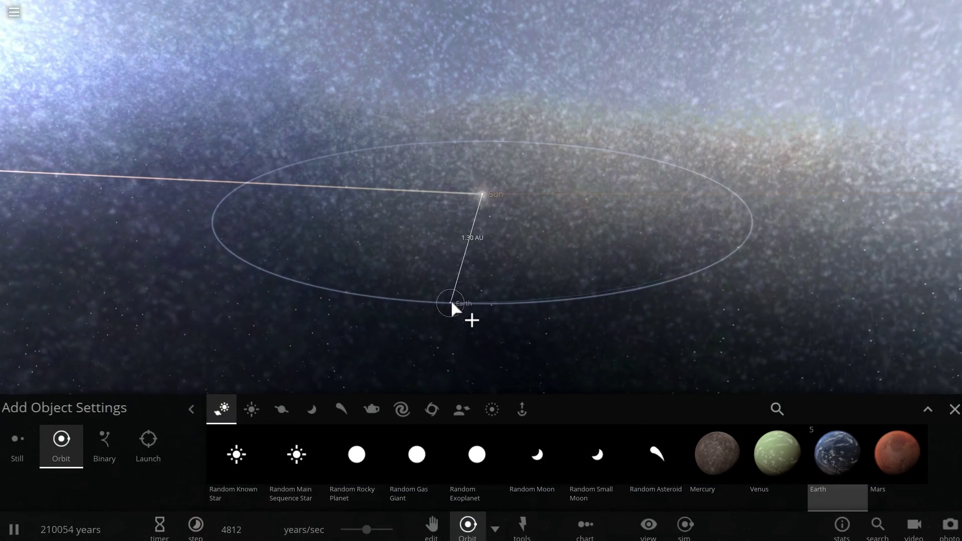
{"action": "key", "text": "space"}
{"action": "left_click", "coordinate": [470, 273]}
{"action": "key", "text": "space"}
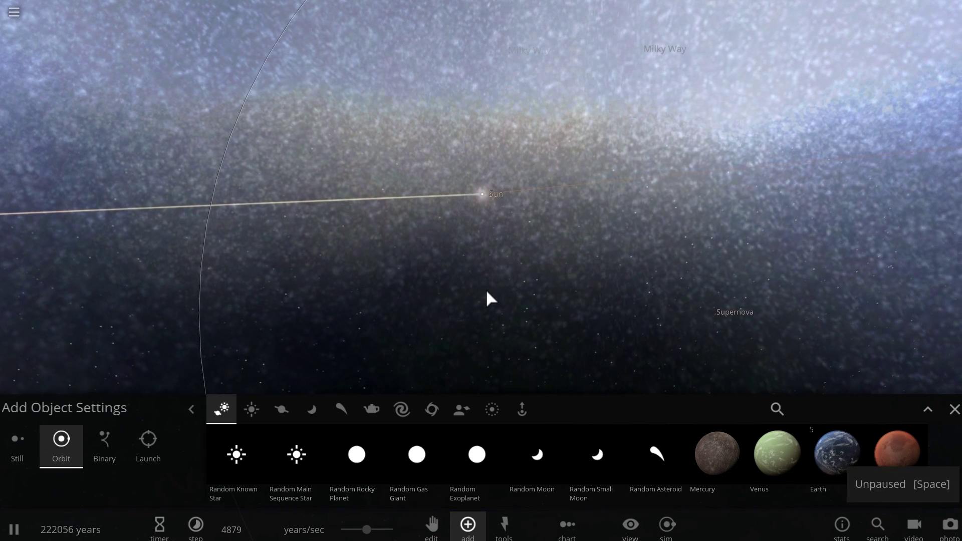
{"action": "left_click", "coordinate": [954, 416]}
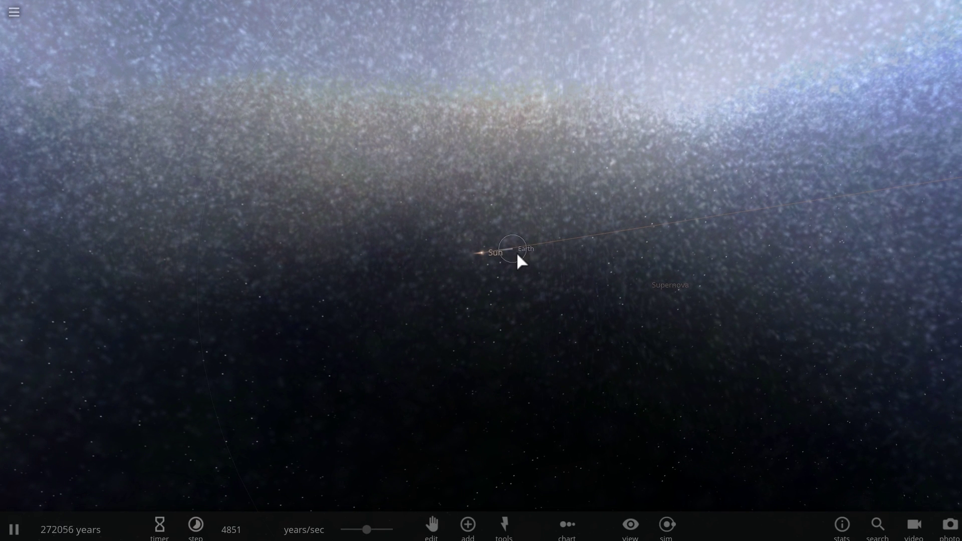
{"action": "left_click", "coordinate": [517, 254]}
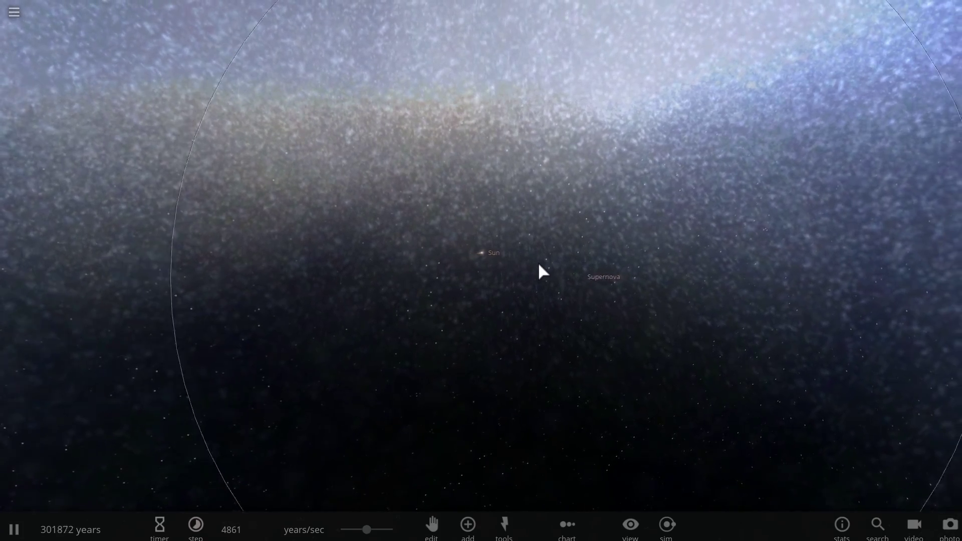
Step: Pause the run at 344631 years and reopen the add-object options with Orbit chosen
{"action": "key", "text": "space"}
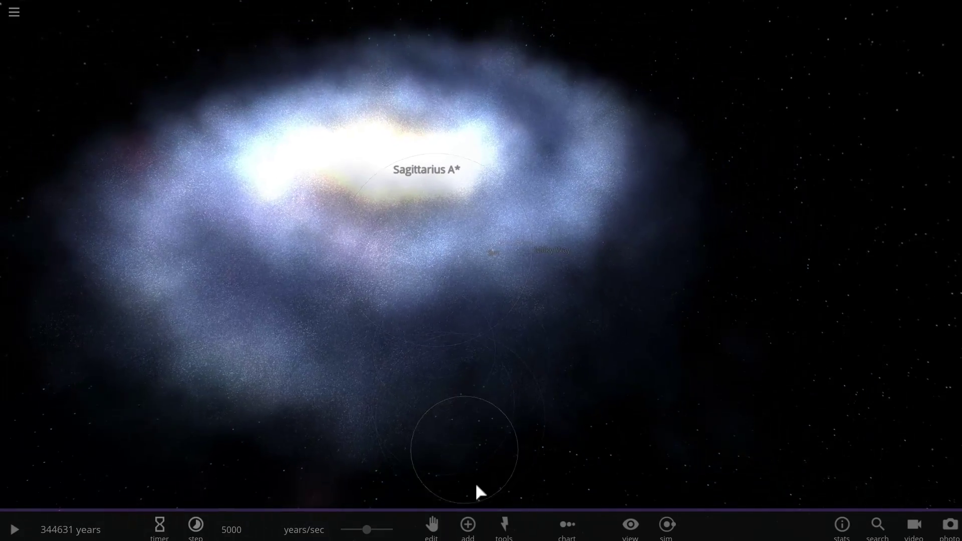
{"action": "left_click", "coordinate": [468, 524]}
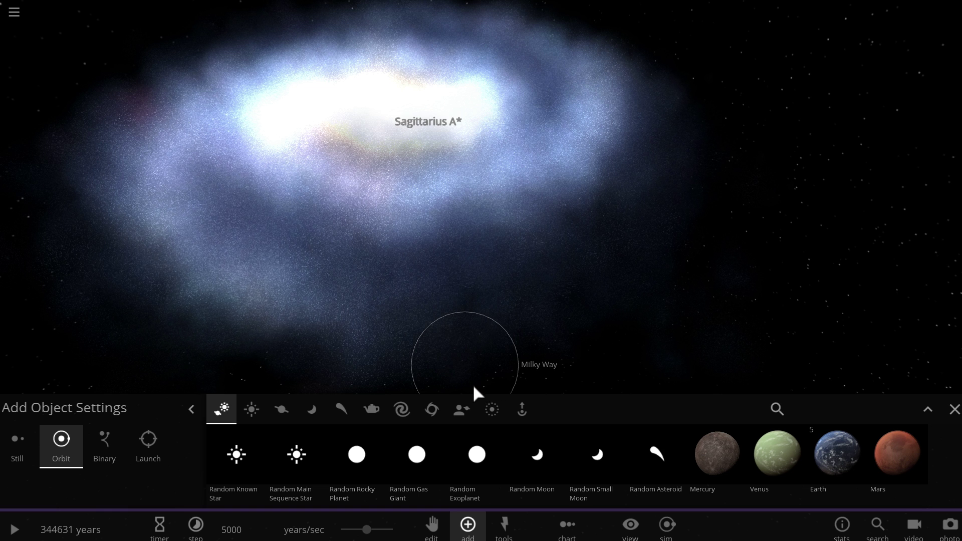
Step: Turn the galaxy face-on, place TON618 near the core, centre on it, and resume
{"action": "right_click_drag", "start_coordinate": [402, 318], "coordinate": [577, 303]}
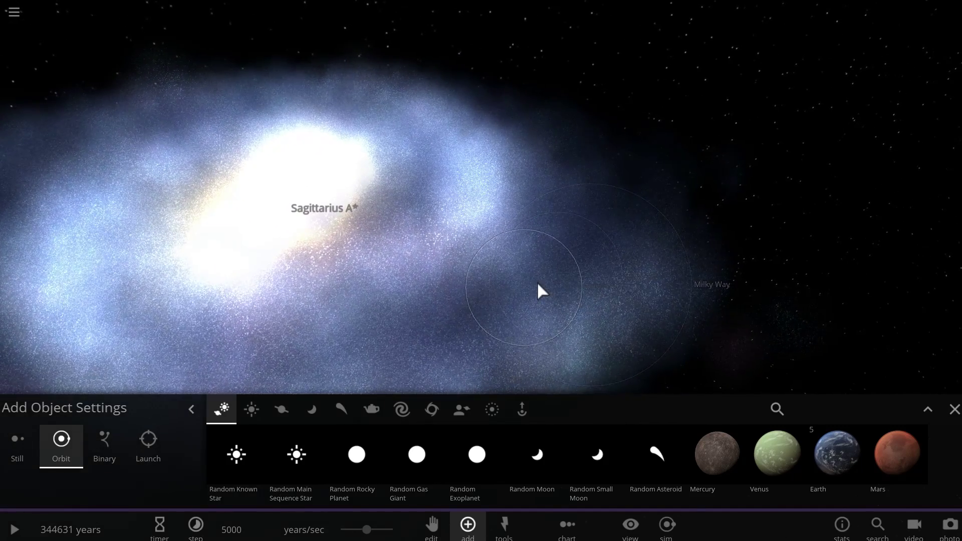
{"action": "mouse_move", "coordinate": [472, 258]}
{"action": "right_mouse_down"}
{"action": "mouse_move", "coordinate": [485, 261]}
{"action": "mouse_move", "coordinate": [480, 267]}
{"action": "right_mouse_up"}
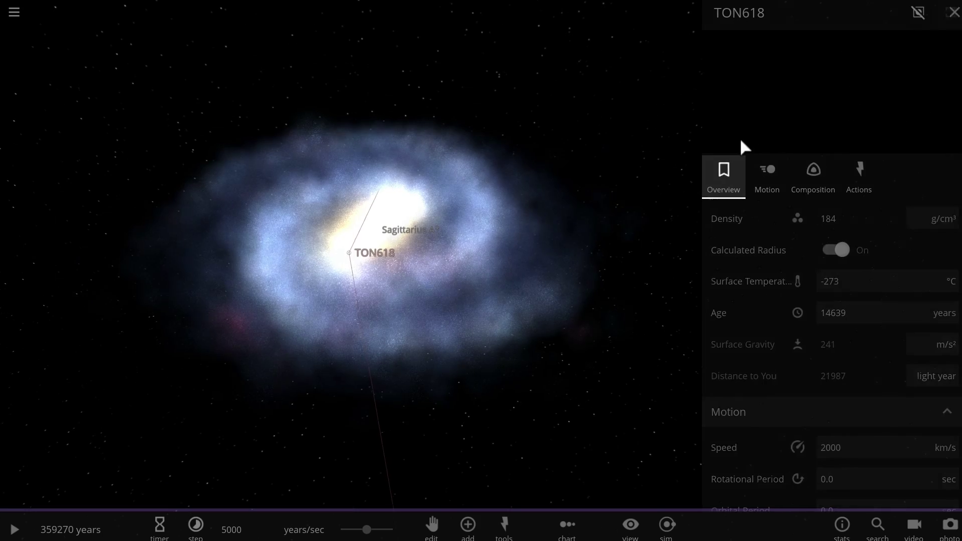
{"action": "left_click", "coordinate": [720, 152]}
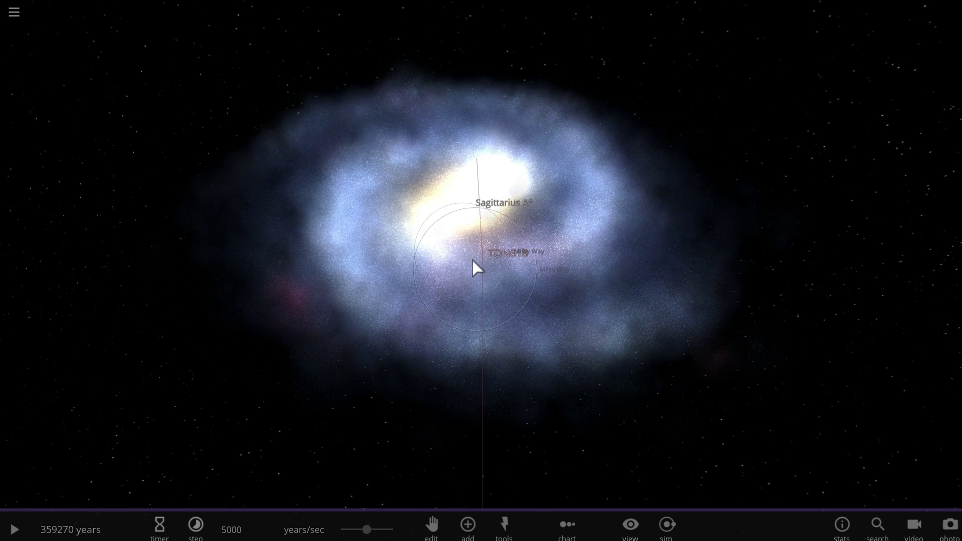
{"action": "left_click", "coordinate": [483, 254]}
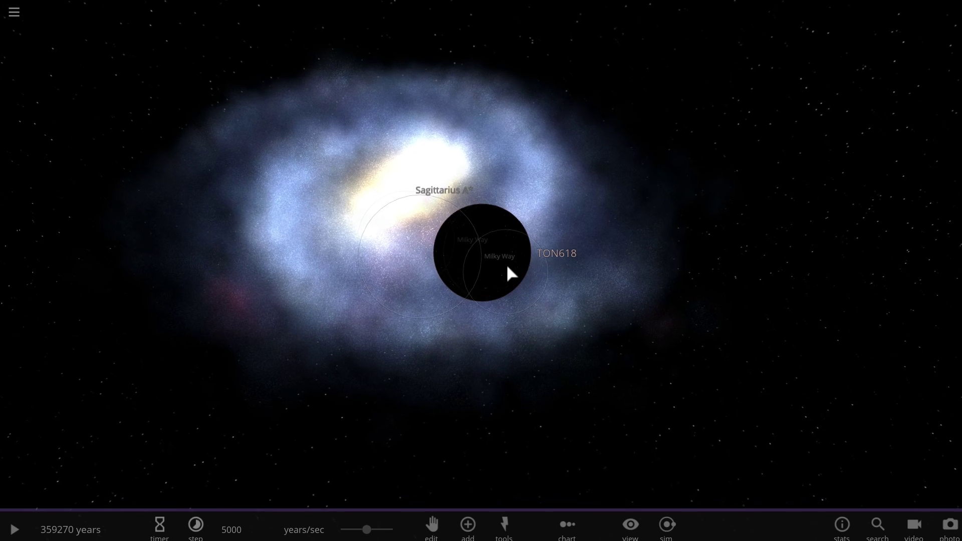
{"action": "key", "text": "space"}
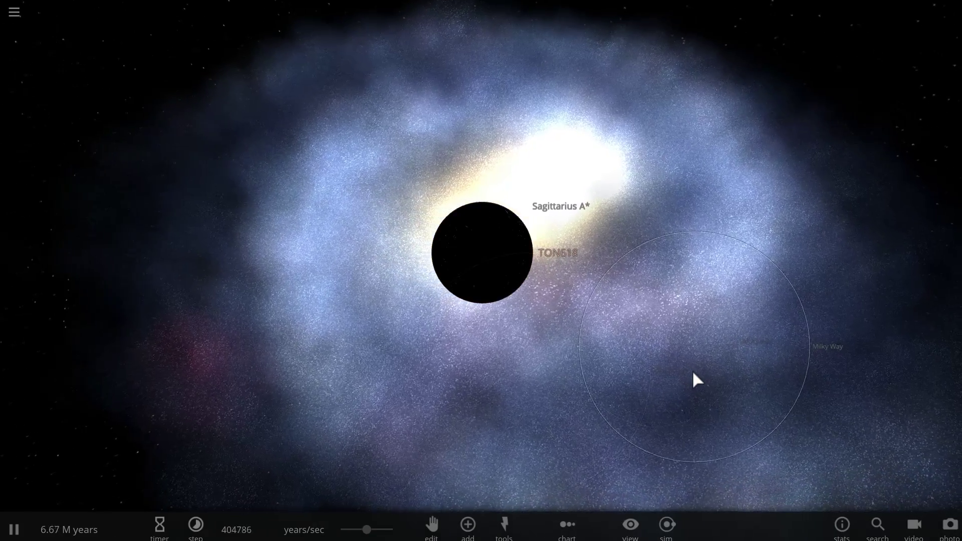
Step: Zoom out, select the Milky Way galaxy while paused, and resume the run
{"action": "scroll", "coordinate": [693, 369], "scroll_direction": "down", "scroll_amount": 5}
{"action": "key", "text": "space"}
{"action": "left_click", "coordinate": [655, 357]}
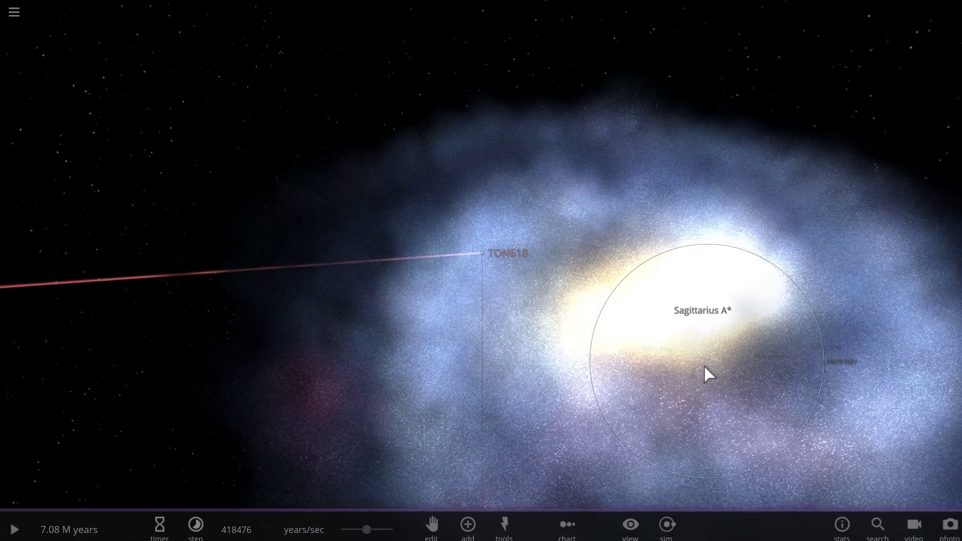
{"action": "key", "text": "space"}
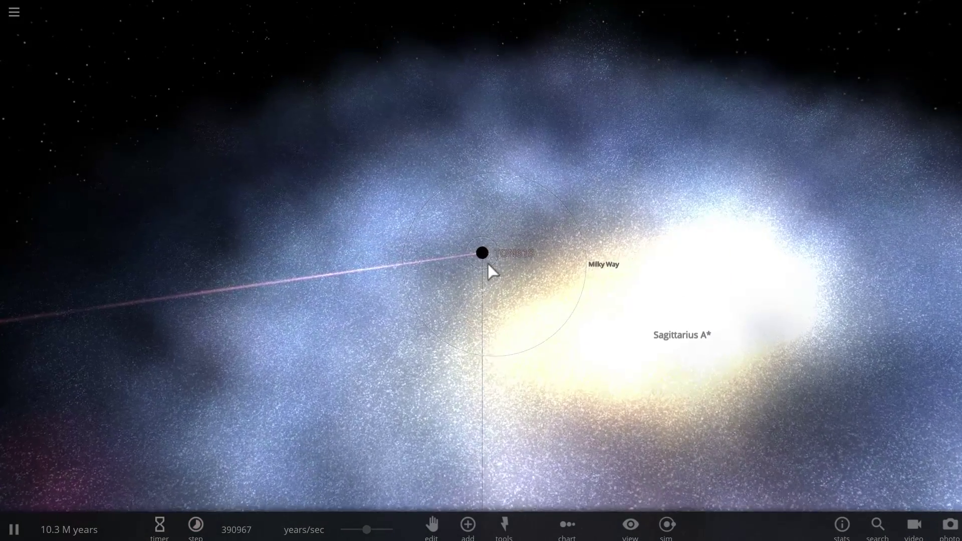
Step: Lower the years/sec speed slightly and let the run continue to about 22 M years
{"action": "left_click_drag", "start_coordinate": [368, 531], "coordinate": [358, 530]}
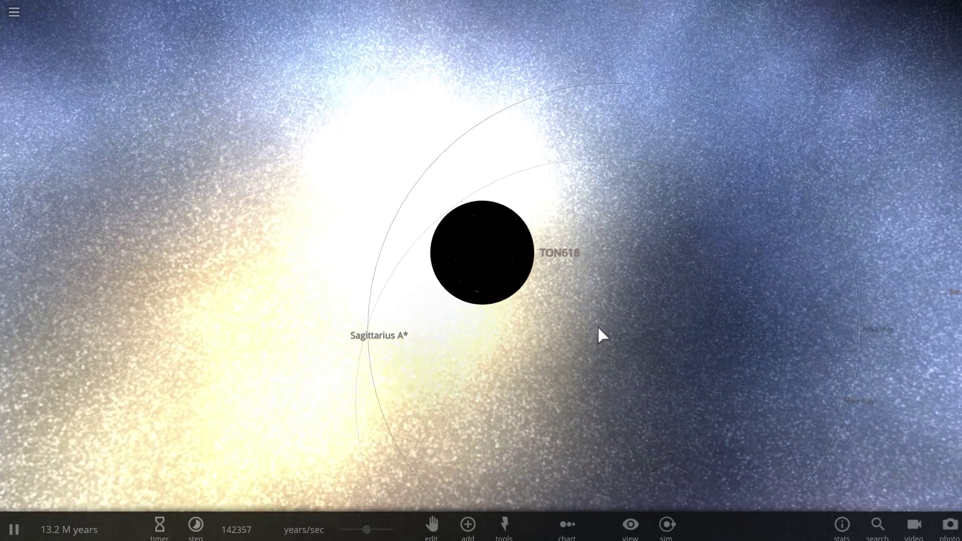
{"action": "left_click", "coordinate": [371, 530]}
{"action": "left_click", "coordinate": [481, 428]}
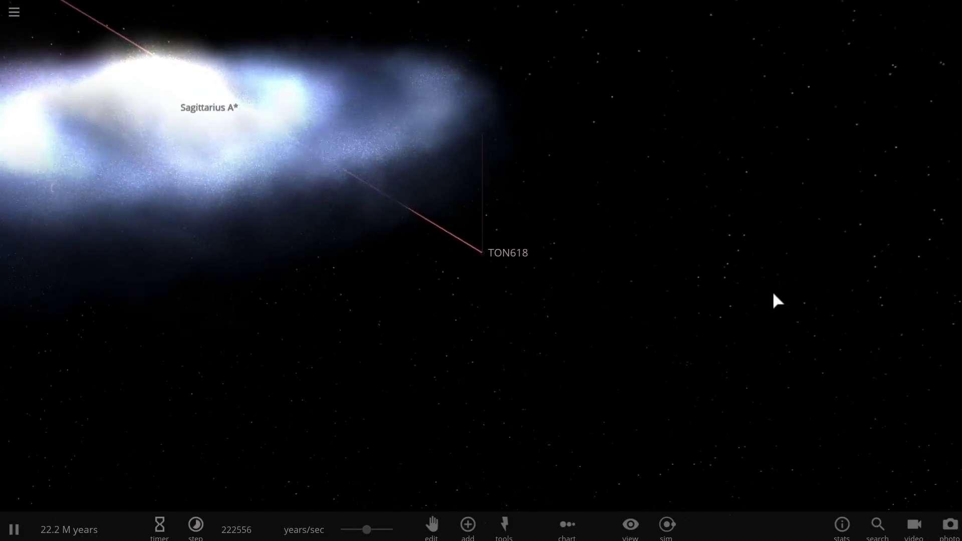
Step: Centre on Sagittarius A*, orbit around it, then follow the Sun with its details shown
{"action": "double_click", "coordinate": [122, 186]}
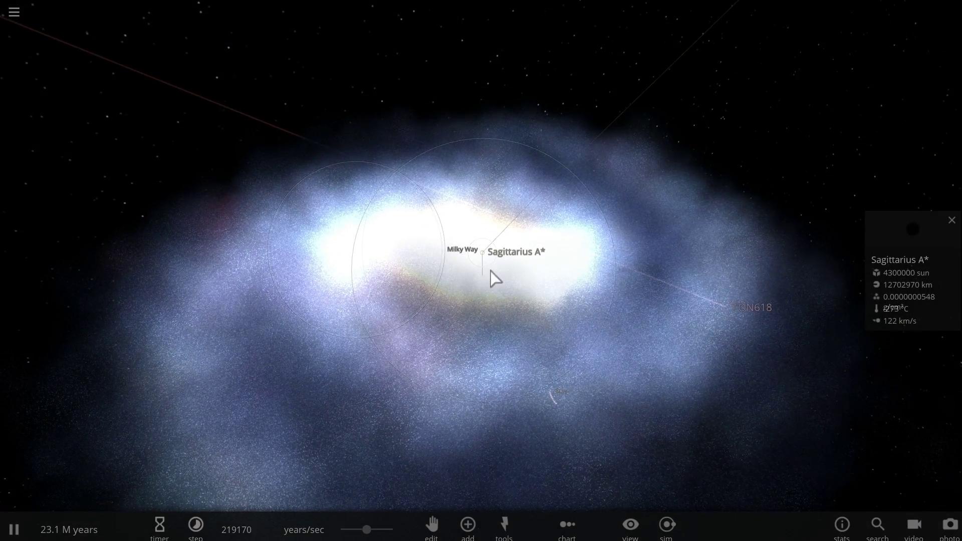
{"action": "left_click_drag", "start_coordinate": [491, 272], "coordinate": [610, 359]}
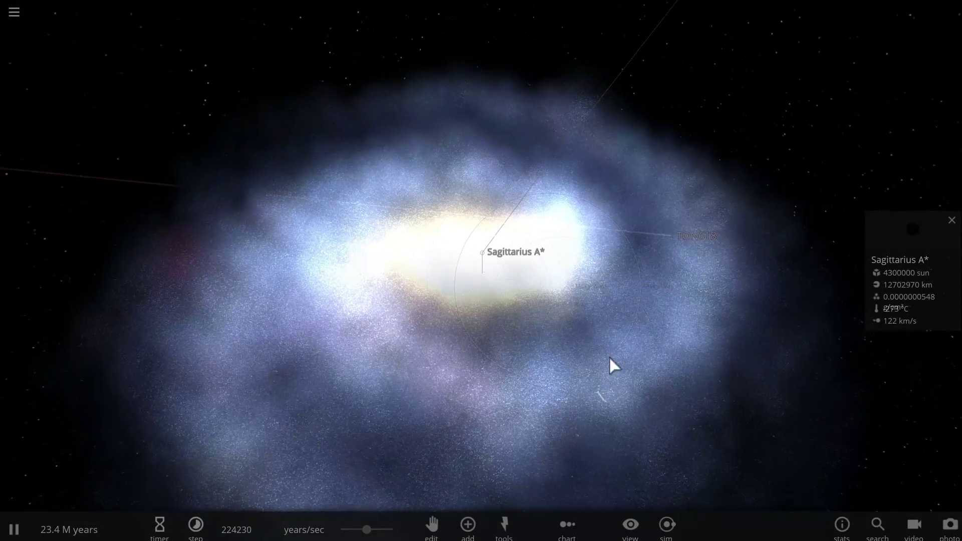
{"action": "double_click", "coordinate": [604, 400]}
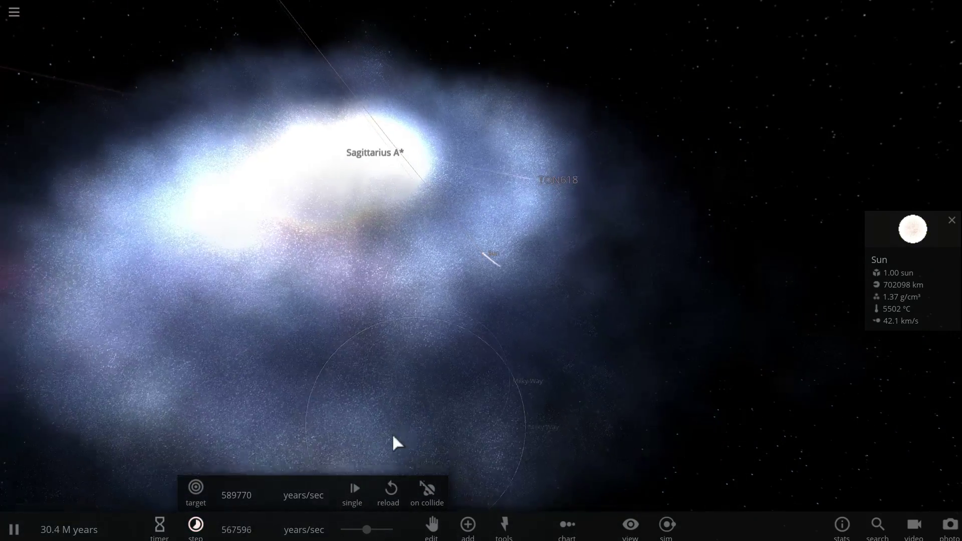
Step: Close the time-step options and follow Sagittarius A* with its details shown
{"action": "left_click", "coordinate": [366, 530]}
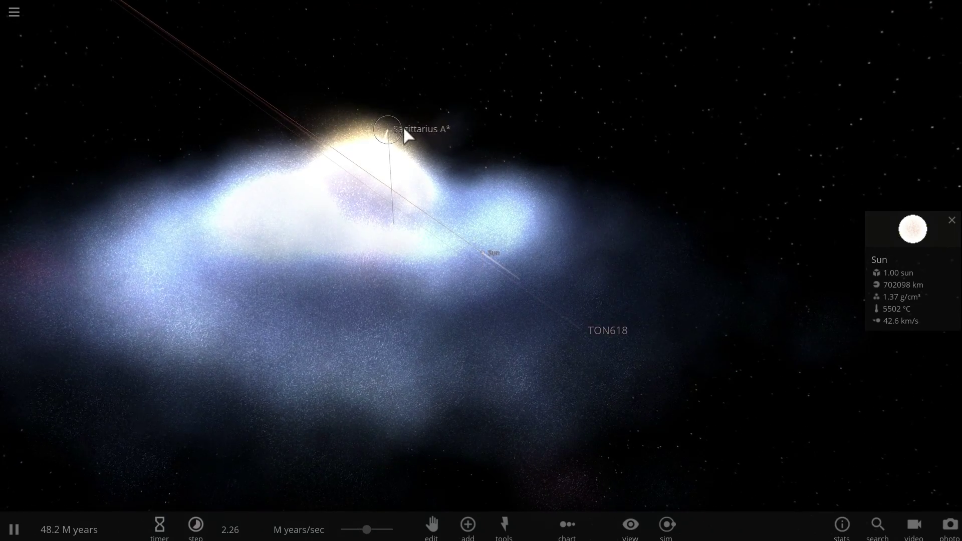
{"action": "left_click", "coordinate": [401, 129]}
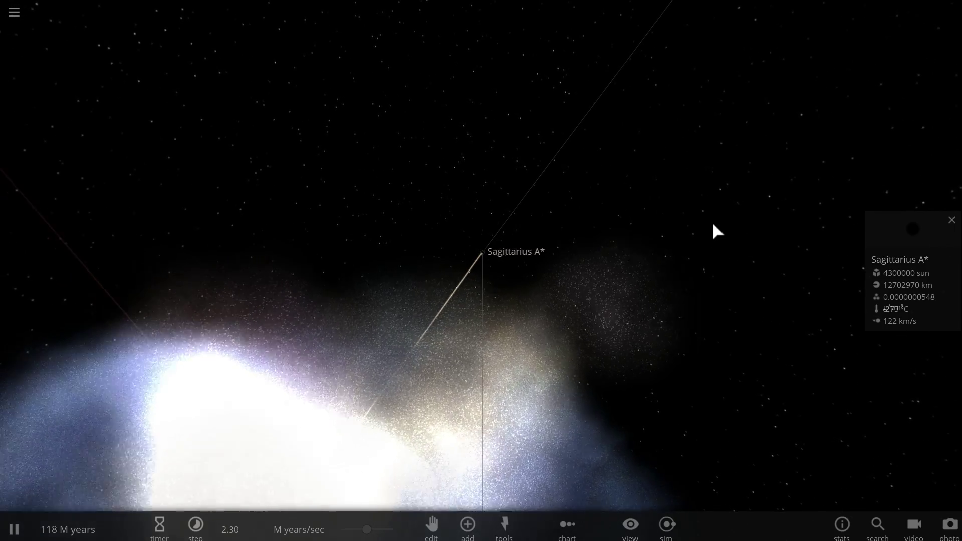
Step: Select the Milky Way, orbit around the scattered galaxy, and speed up to about 159 M years/sec
{"action": "left_click", "coordinate": [443, 466]}
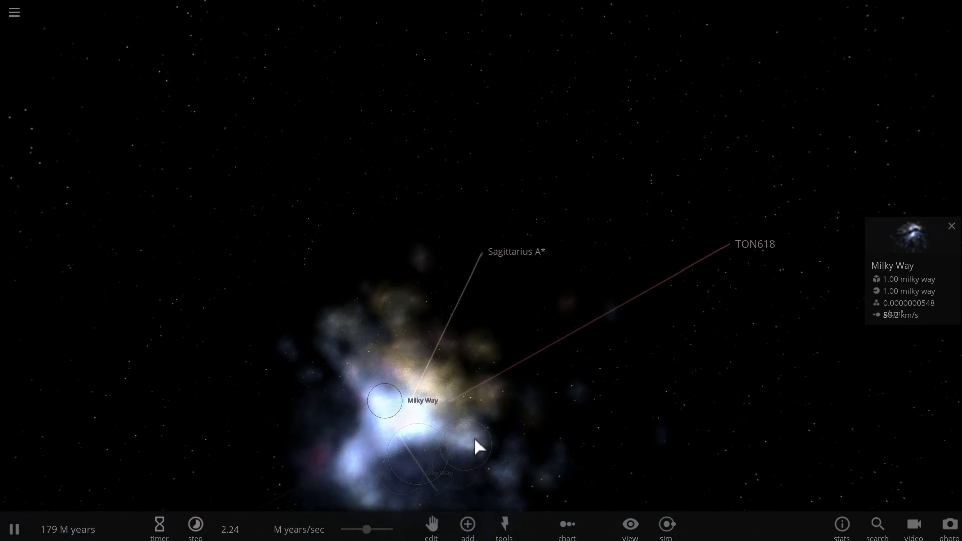
{"action": "left_click_drag", "start_coordinate": [478, 439], "coordinate": [544, 382]}
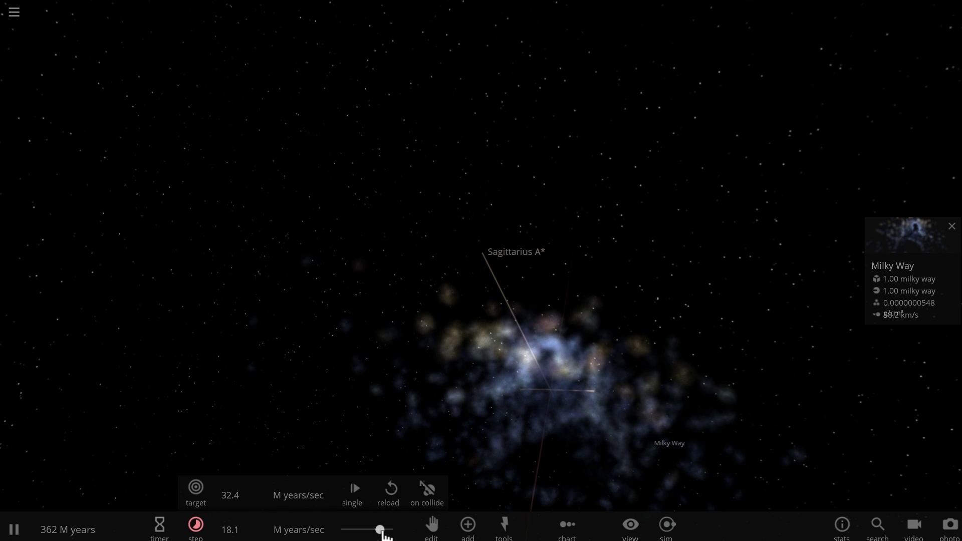
{"action": "left_click_drag", "start_coordinate": [387, 473], "coordinate": [461, 489]}
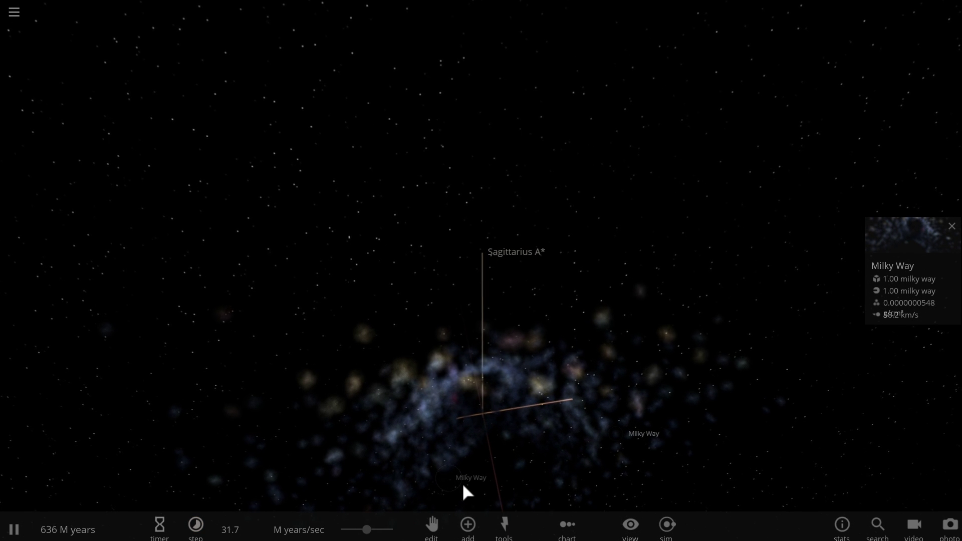
{"action": "left_click_drag", "start_coordinate": [466, 487], "coordinate": [620, 507]}
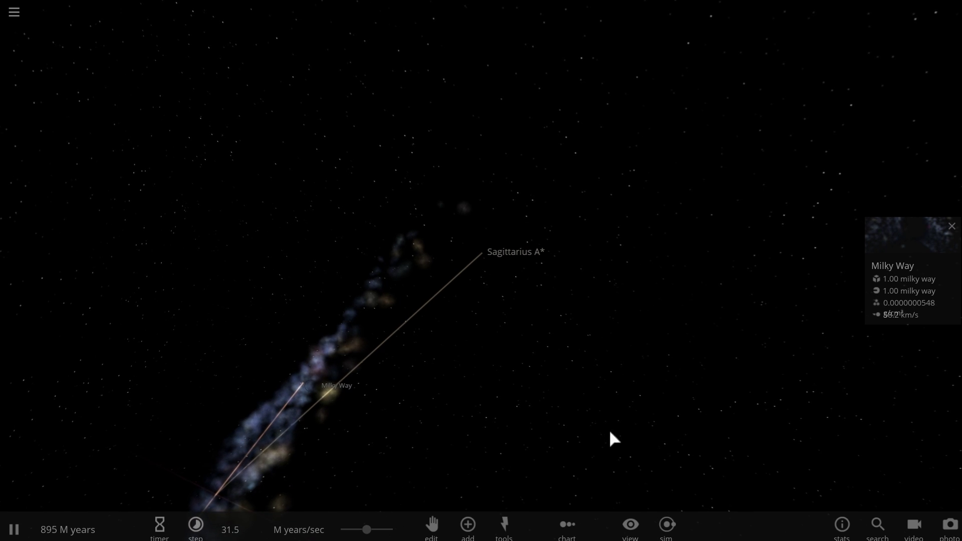
{"action": "left_click_drag", "start_coordinate": [593, 457], "coordinate": [651, 517]}
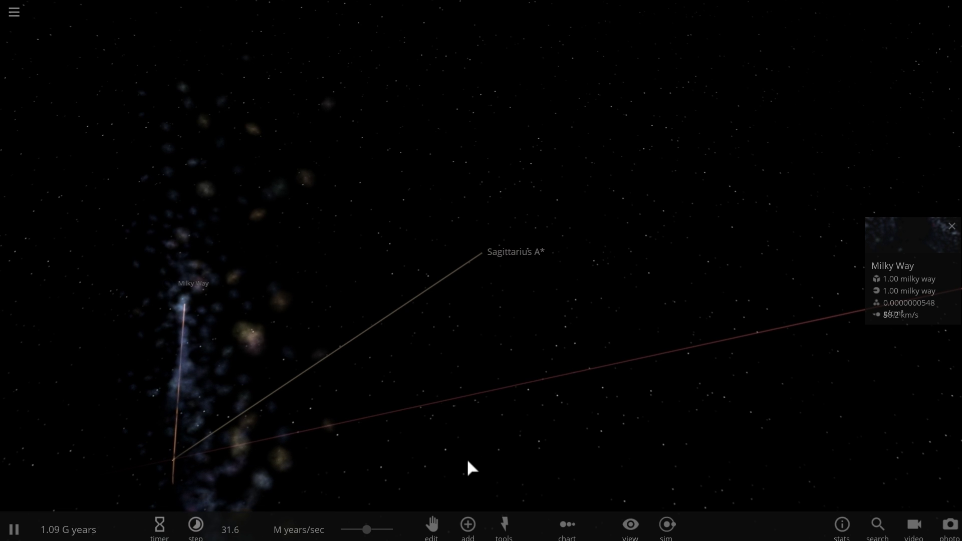
{"action": "left_click_drag", "start_coordinate": [460, 419], "coordinate": [446, 437]}
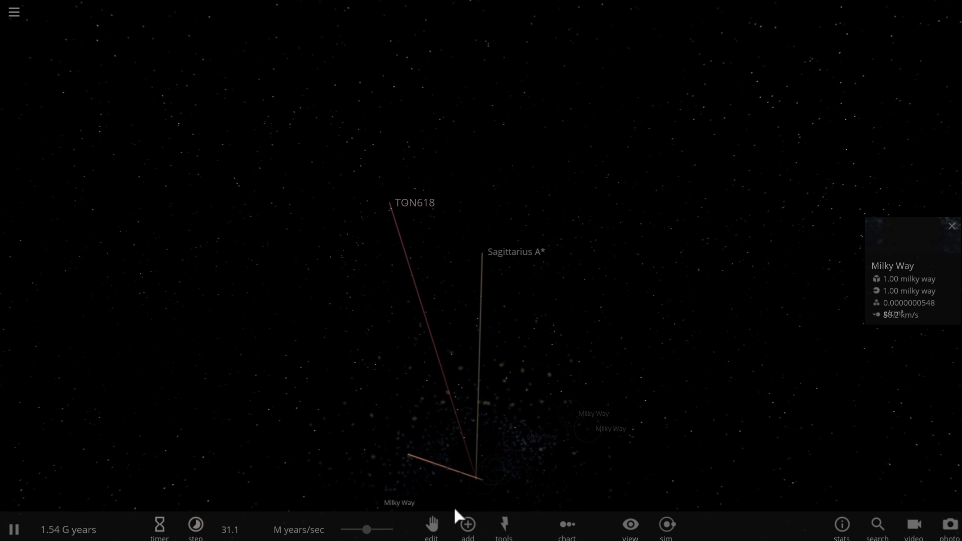
{"action": "left_click_drag", "start_coordinate": [389, 532], "coordinate": [397, 530]}
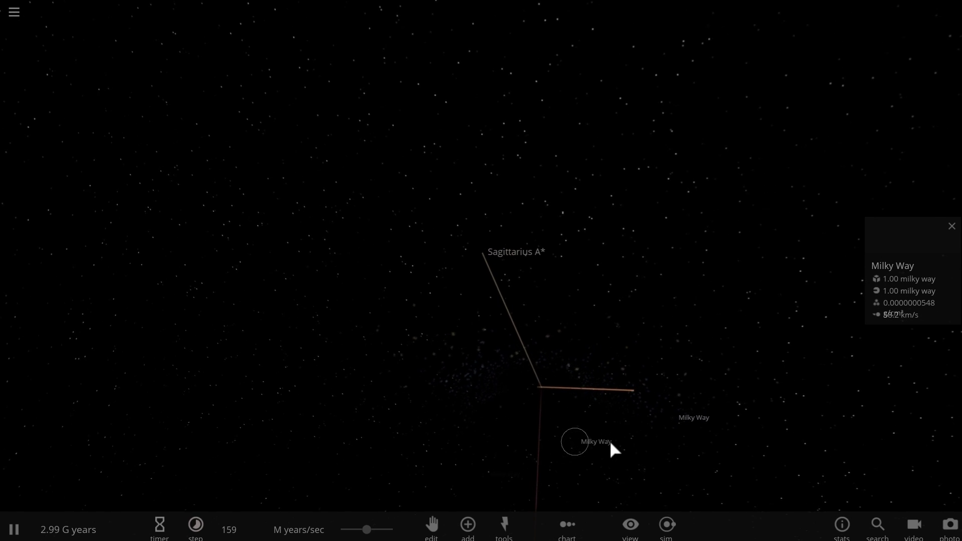
Step: Raise the speed to about 1.57 G years/sec, orbit the trails, and deselect the Milky Way
{"action": "left_click_drag", "start_coordinate": [370, 531], "coordinate": [392, 532]}
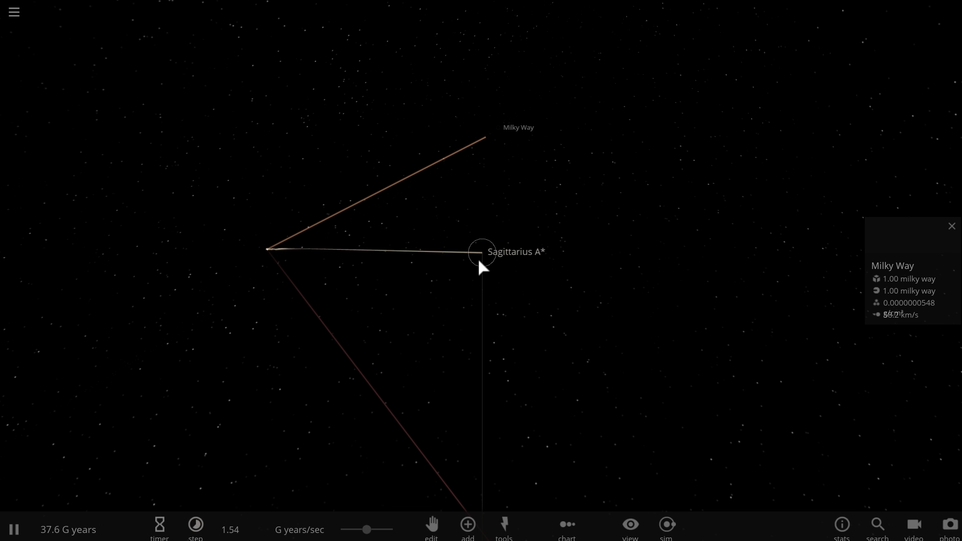
{"action": "left_click_drag", "start_coordinate": [524, 295], "coordinate": [493, 268]}
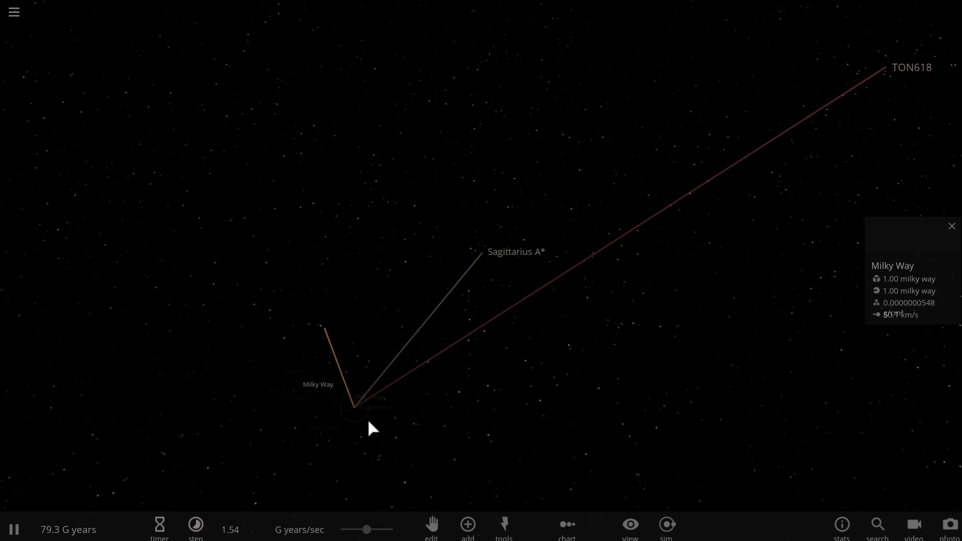
{"action": "left_click_drag", "start_coordinate": [192, 320], "coordinate": [605, 503], "text": "shift"}
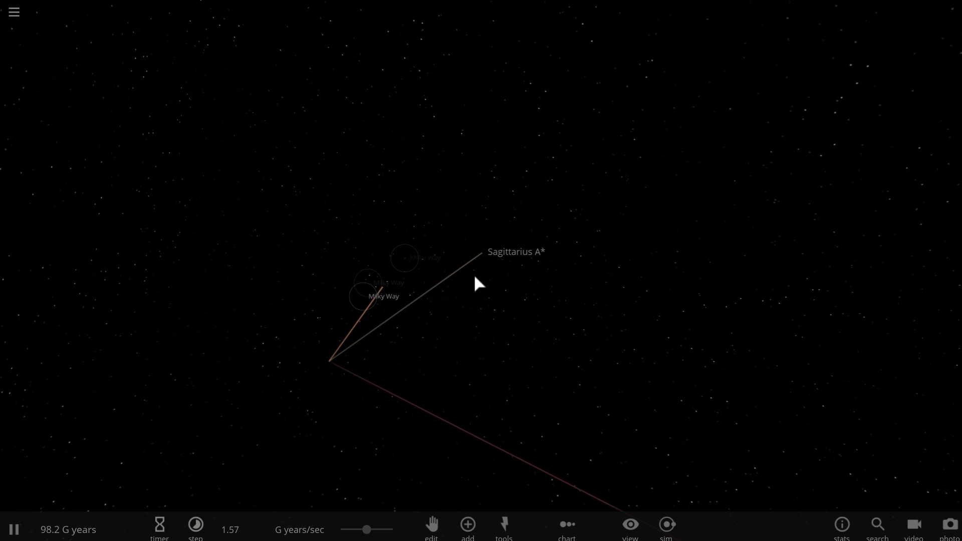
Step: Zoom in to show TON618's details, then select Sagittarius A* near it at 186 G years
{"action": "scroll", "coordinate": [481, 281], "scroll_direction": "up", "scroll_amount": 3}
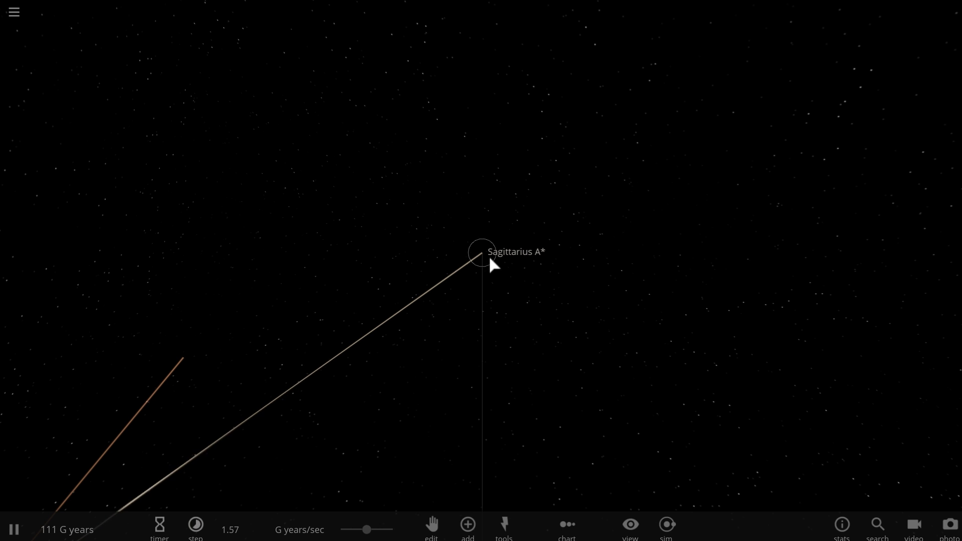
{"action": "left_click", "coordinate": [488, 254]}
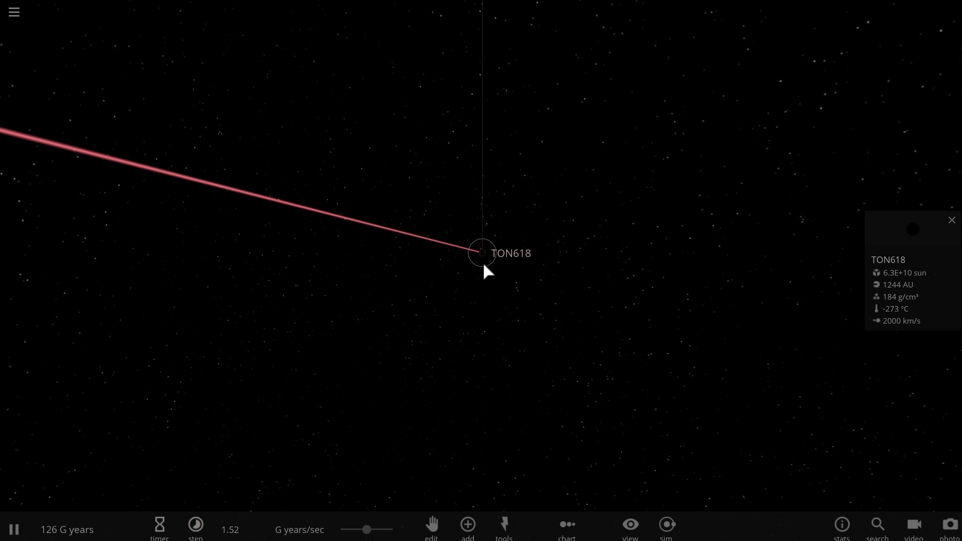
{"action": "scroll", "coordinate": [484, 266], "scroll_direction": "up", "scroll_amount": 5}
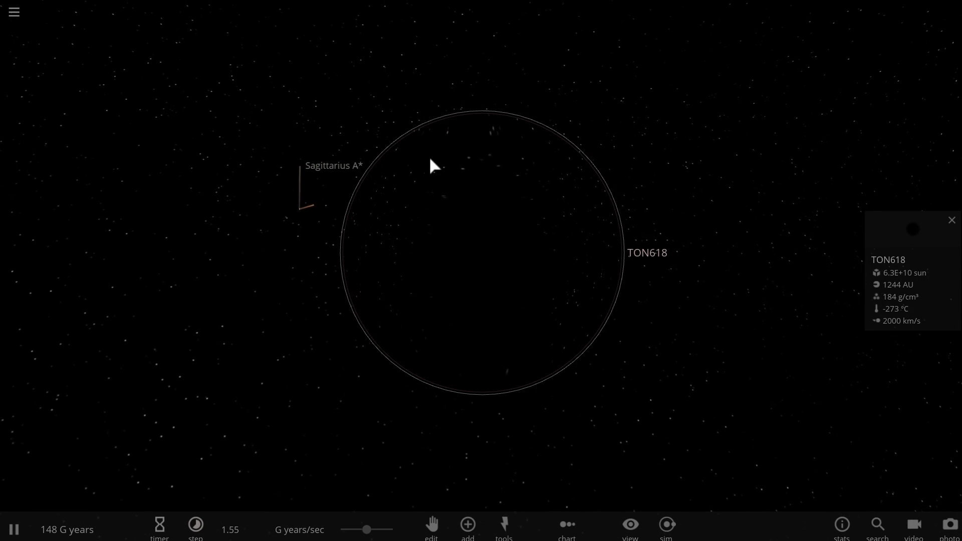
{"action": "left_click", "coordinate": [312, 172]}
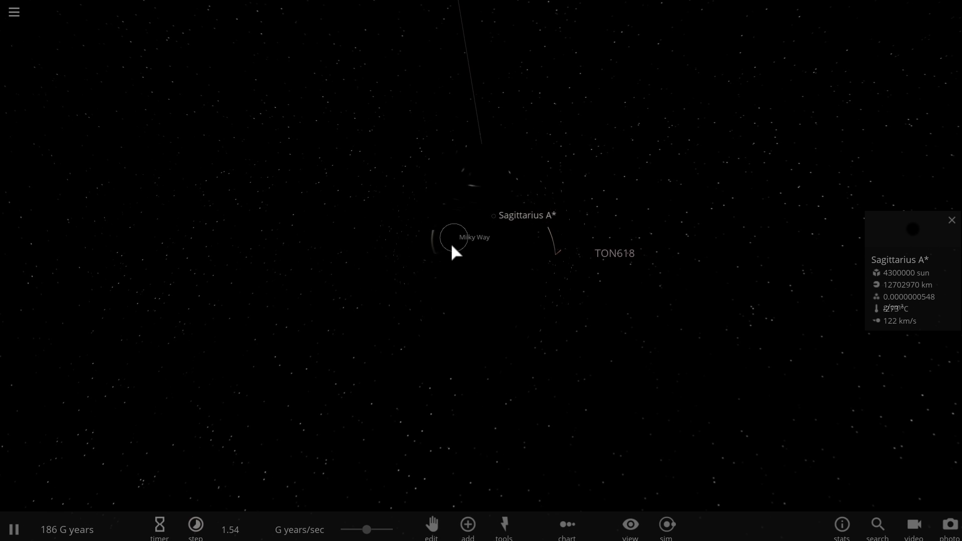
Step: Pause the dispersed-galaxy simulation
{"action": "key", "text": "space"}
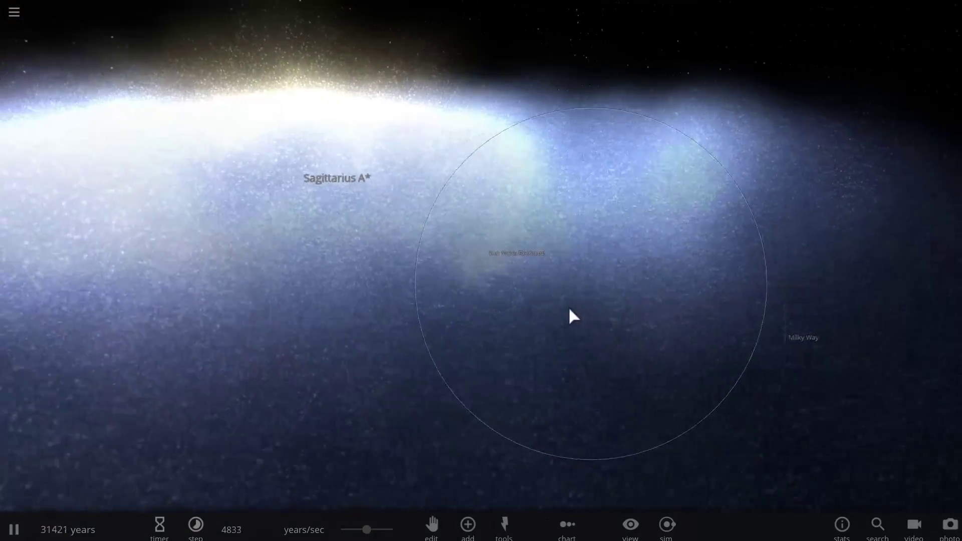